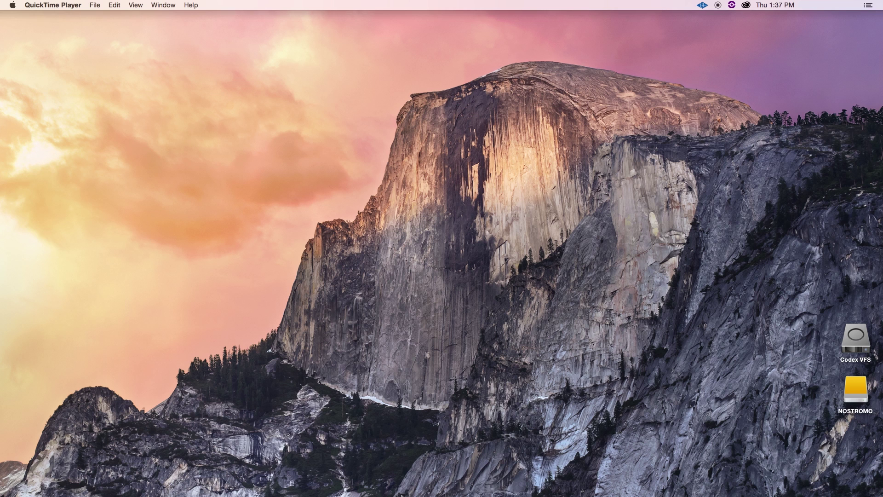
- Launch Logic Pro X from the Dock to bring up the New Project template chooser
mouse_move(386, 494)
left_click(381, 474)
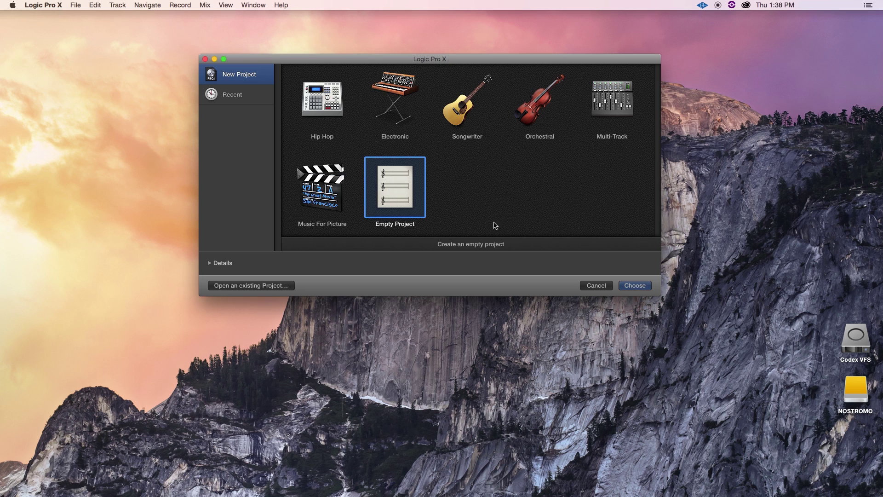
- Start the empty project, review Software Instrument and Default Patch options, then choose an Audio track
left_click(636, 284)
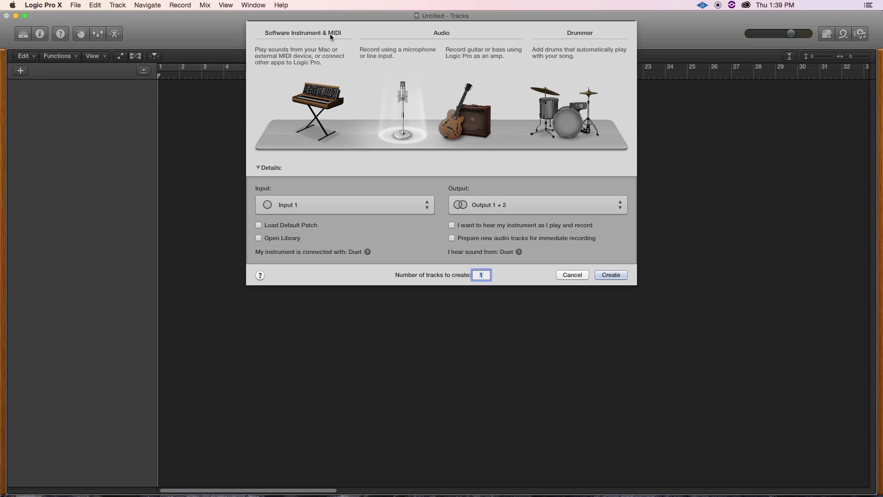
left_click(309, 34)
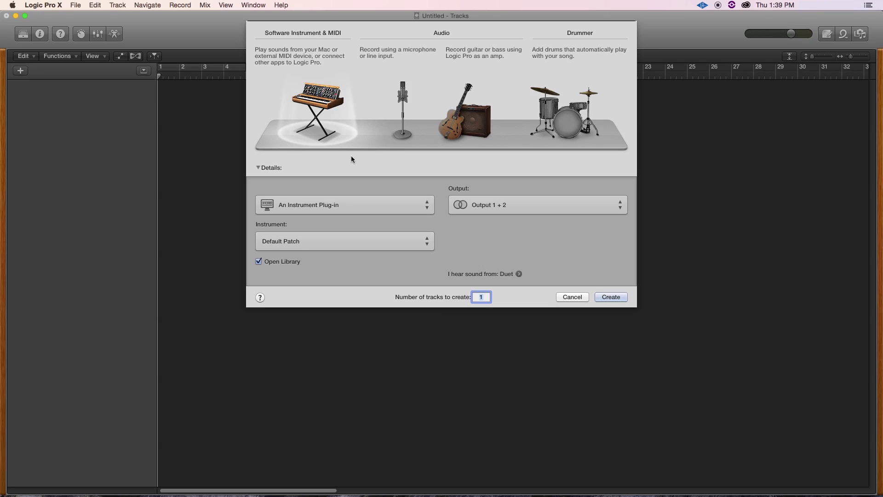
left_click(359, 206)
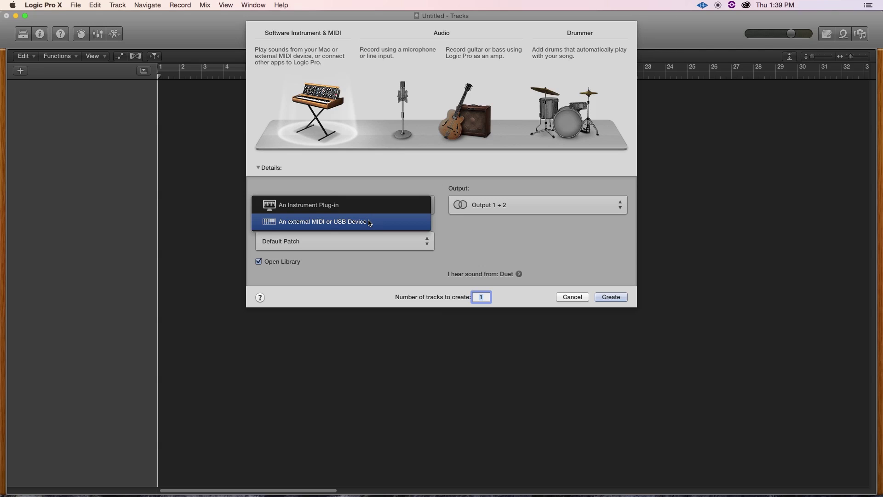
left_click(368, 206)
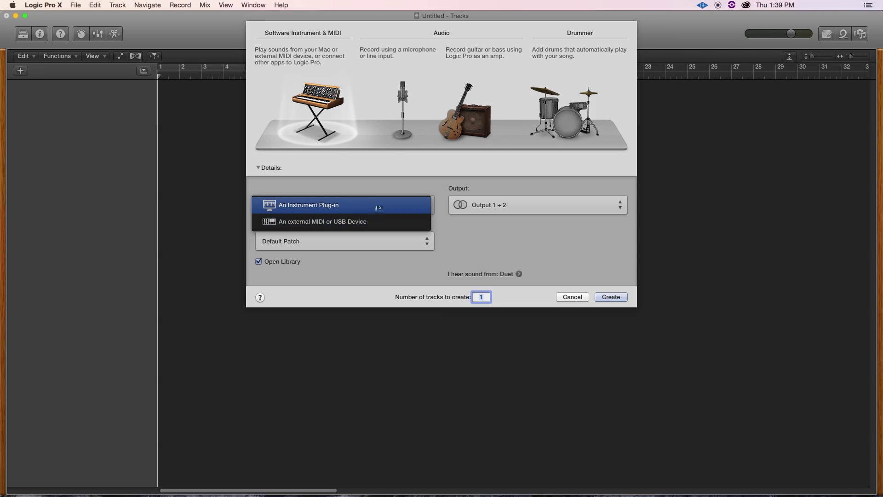
left_click(388, 240)
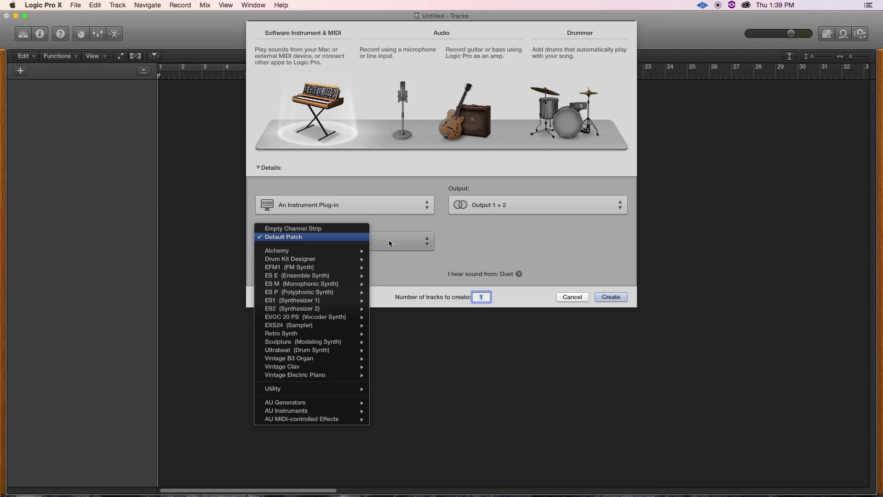
left_click(463, 242)
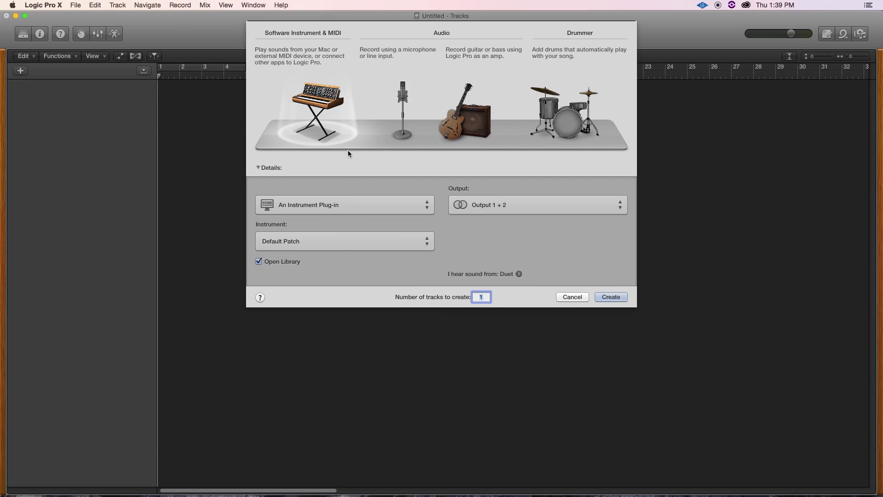
left_click(430, 32)
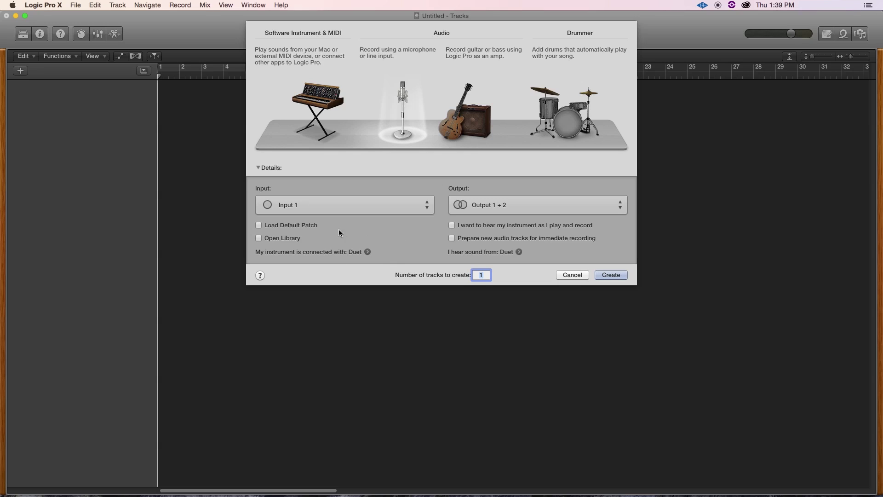
- Keep Input 1 as the recording input and Output 1 + 2 as the output
left_click(368, 205)
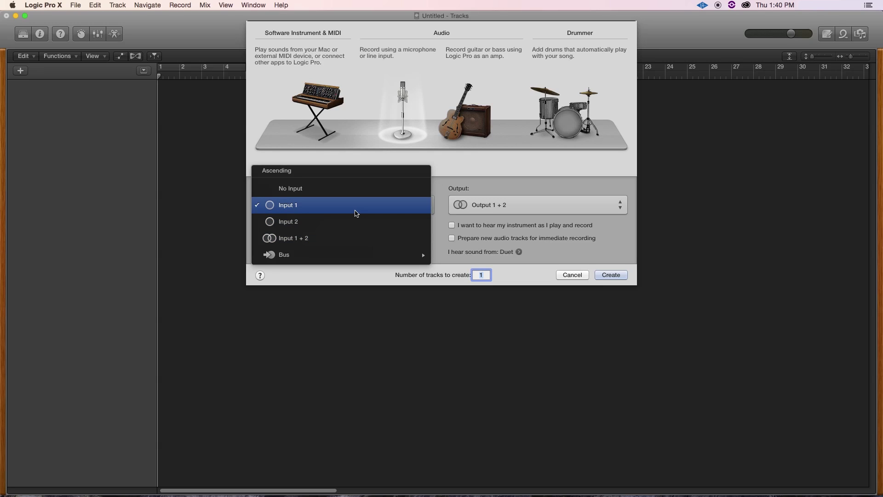
left_click(356, 213)
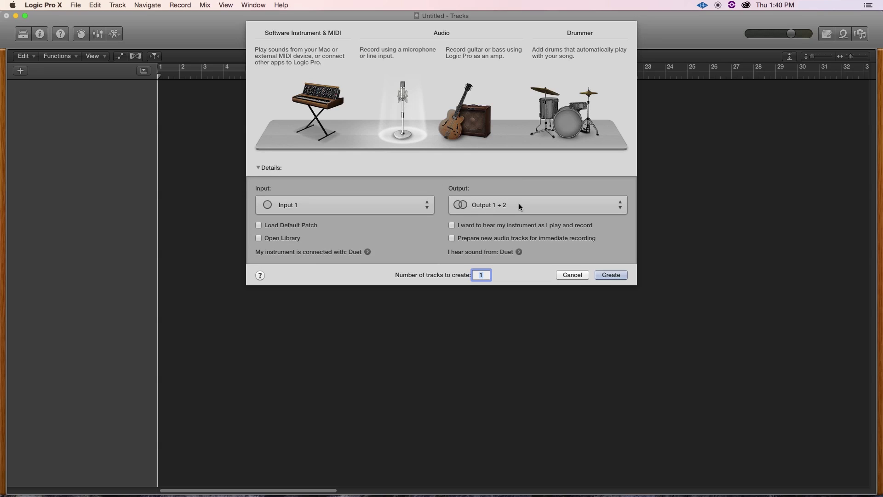
left_click(496, 208)
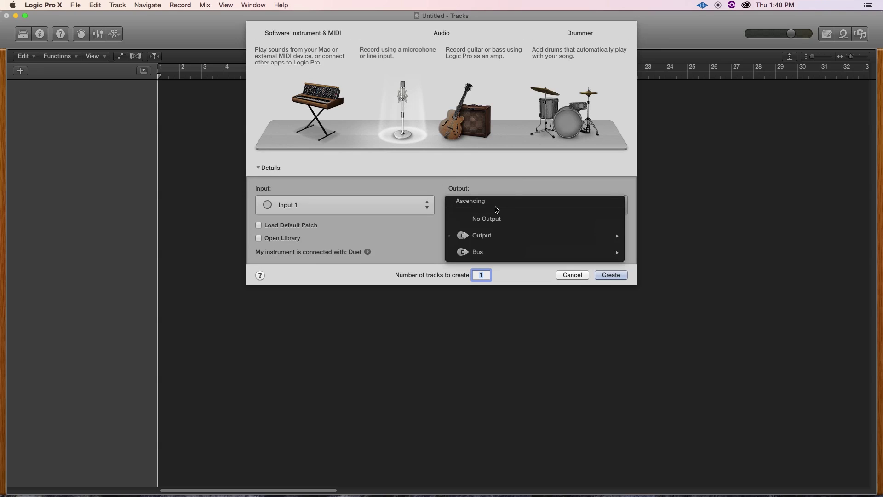
left_click(496, 180)
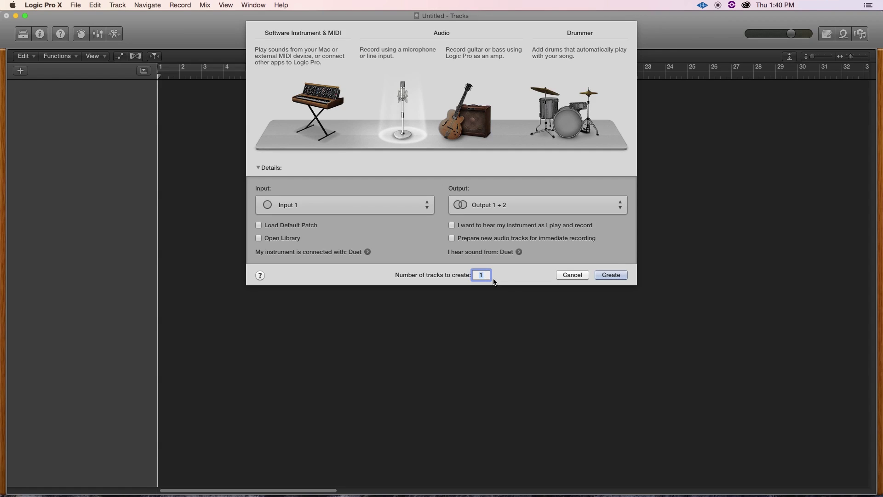
- Create Audio 1, lower its volume slightly and return its pan to centre
left_click(611, 275)
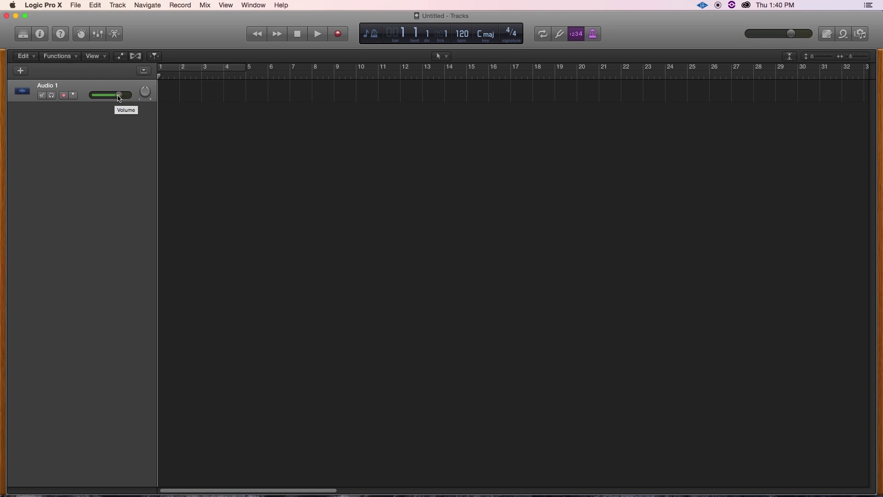
left_click_drag(119, 96, 118, 95)
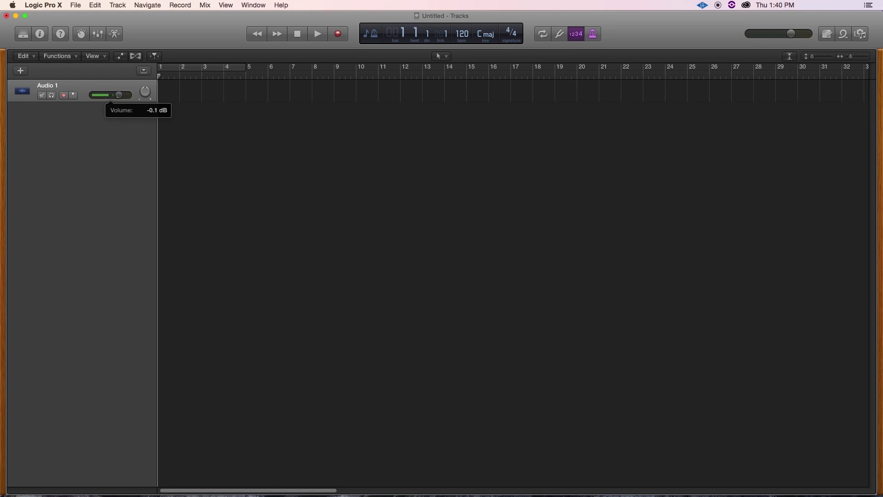
left_click_drag(116, 95, 117, 95)
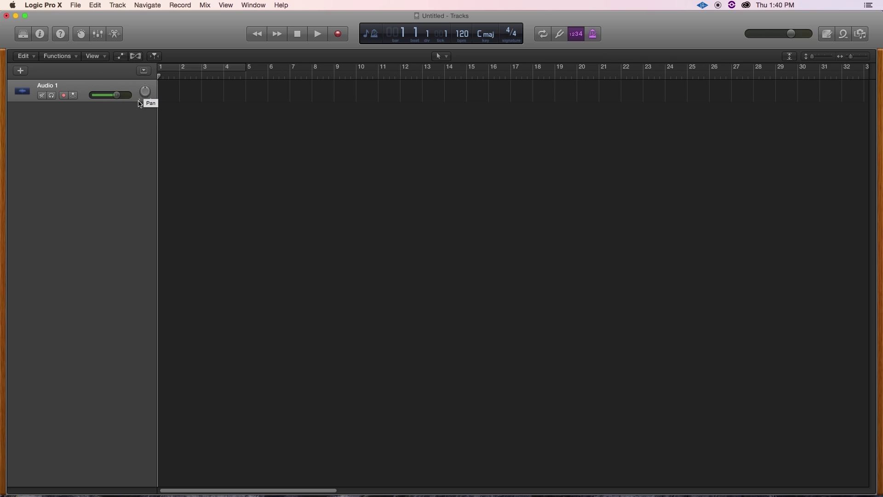
left_click_drag(150, 90, 149, 112)
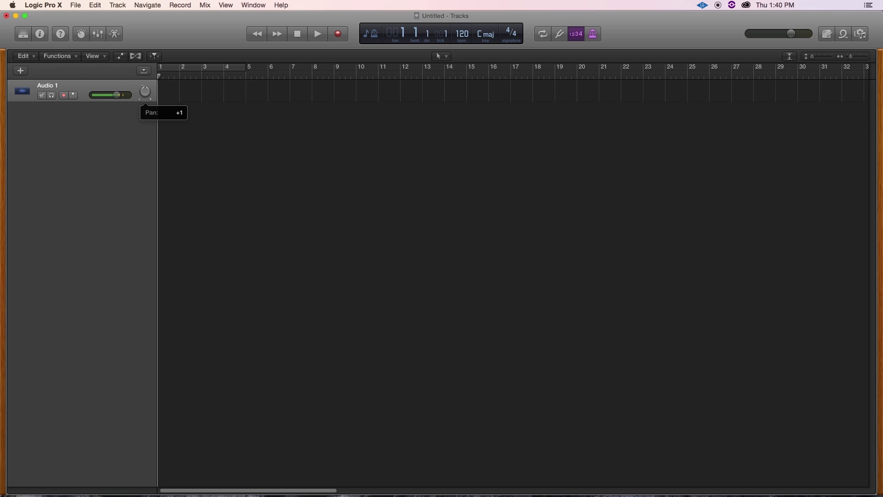
left_click_drag(145, 91, 145, 92)
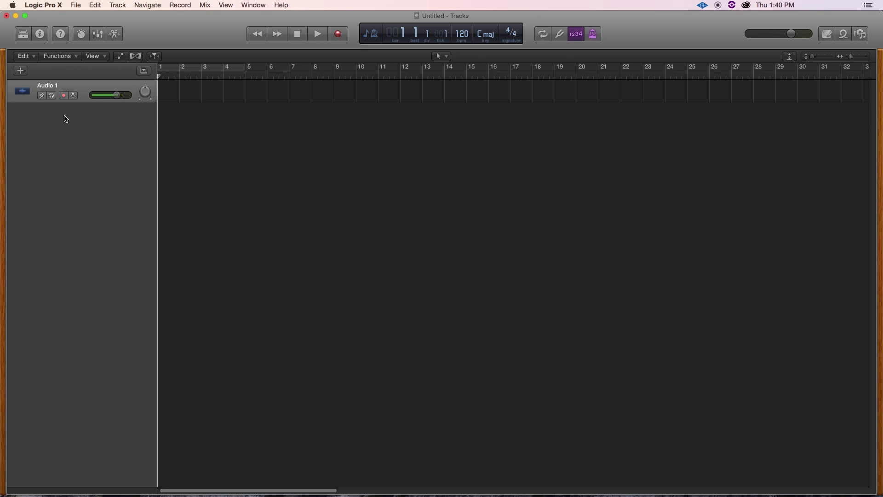
- Mute Audio 1, toggle Solo on and off, and arm it for recording
left_click(42, 96)
left_click(51, 96)
left_click(52, 95)
left_click(63, 96)
- Switch Audio 1's input monitoring off, and show then hide the Library and Inspector
left_click(74, 95)
left_click(74, 96)
left_click(23, 34)
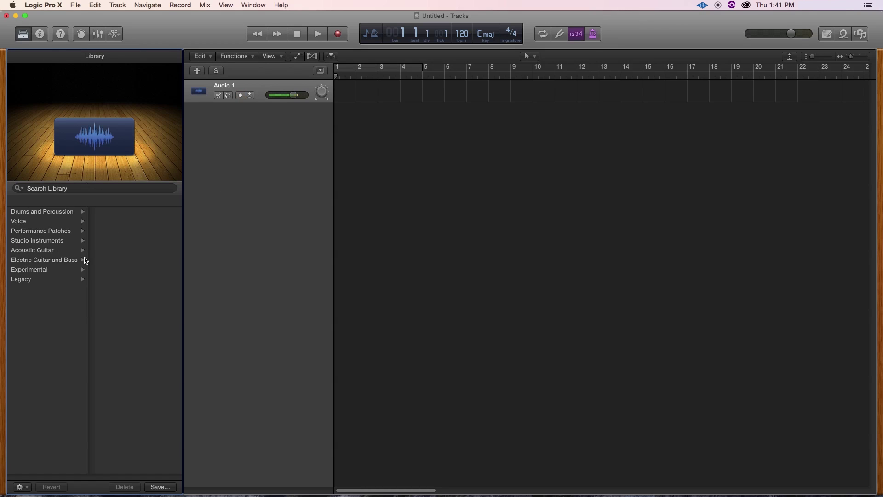
left_click(24, 35)
left_click(40, 35)
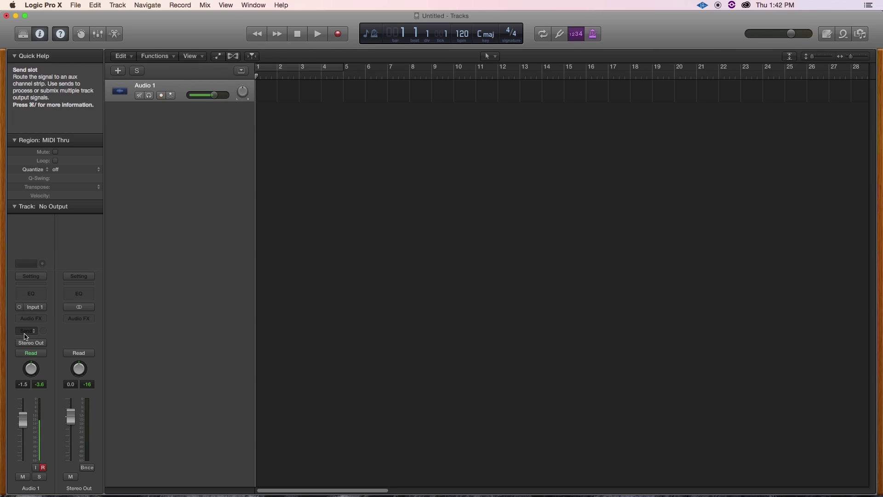
left_click(40, 34)
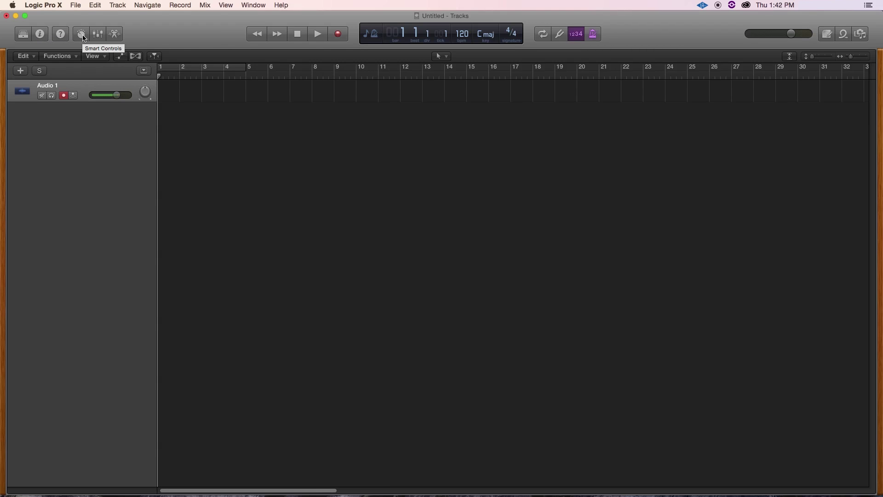
- Show the Mixer and select the Master and Stereo Out channel strips
left_click(99, 35)
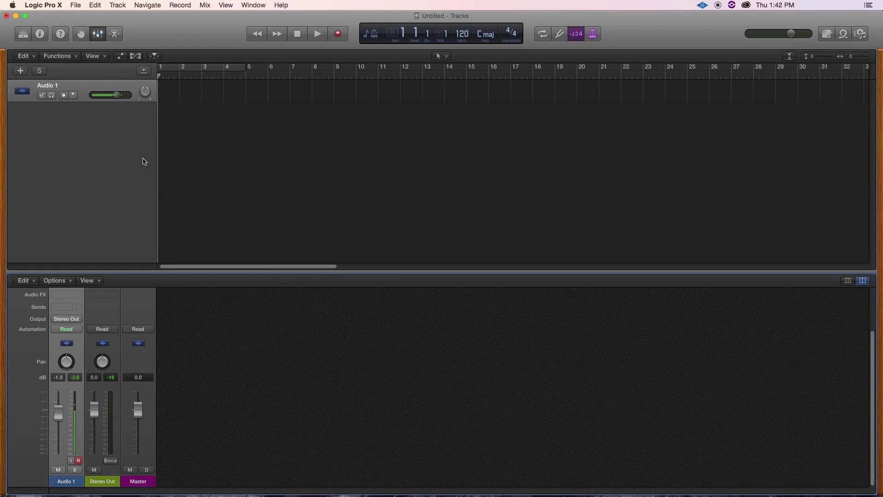
left_click(122, 427)
left_click(119, 427)
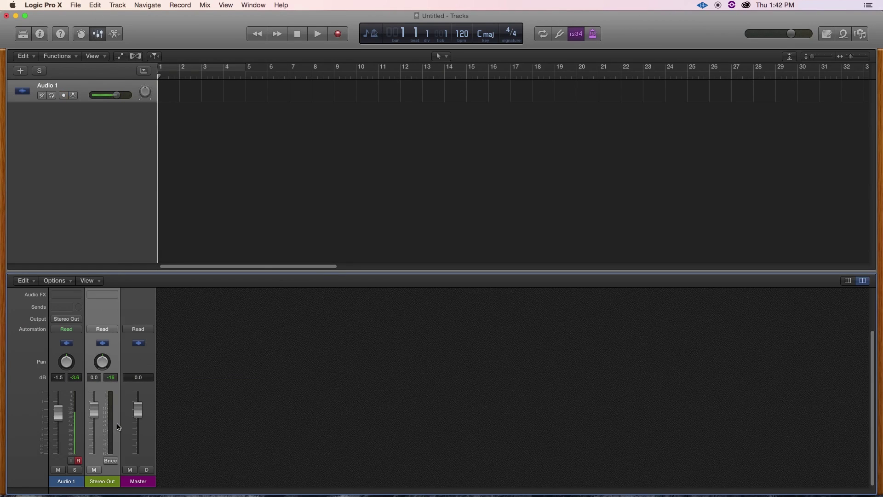
left_click(150, 429)
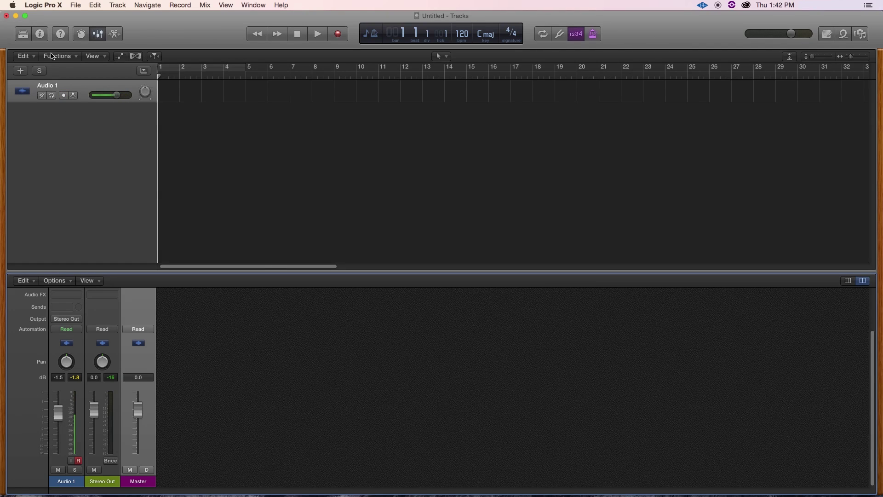
- Hide the Mixer and show then hide the editor pane
left_click(97, 40)
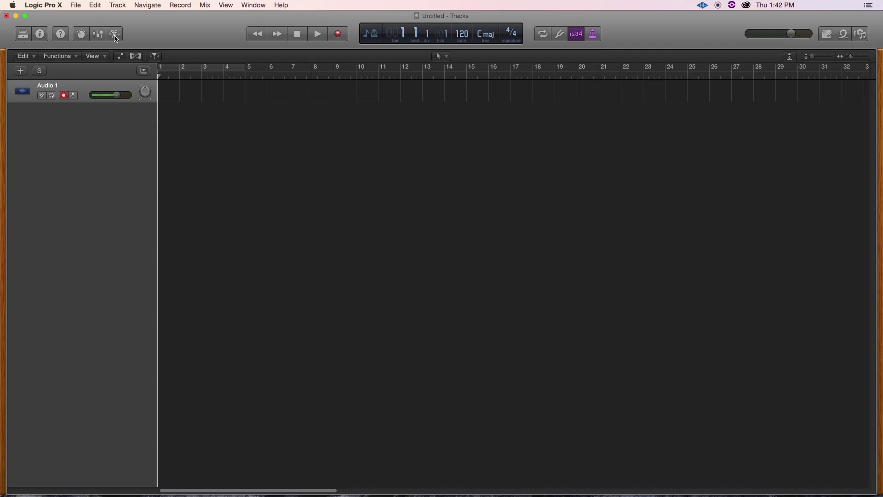
left_click(116, 36)
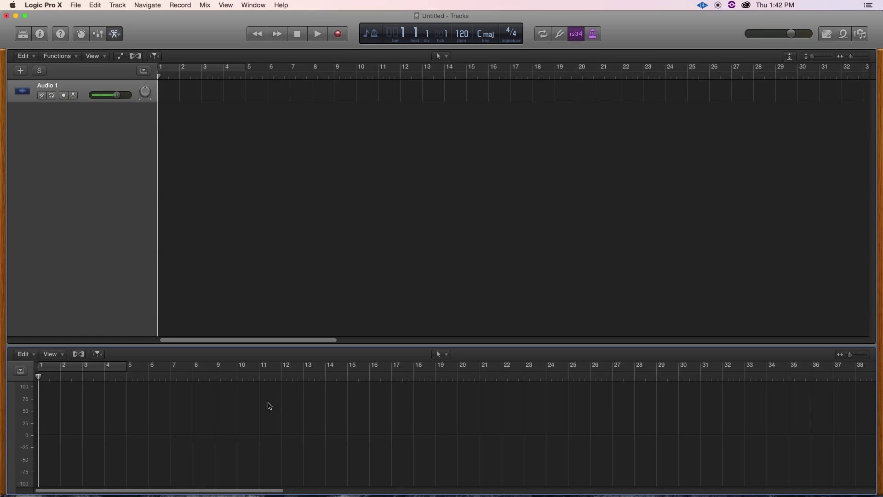
left_click(114, 36)
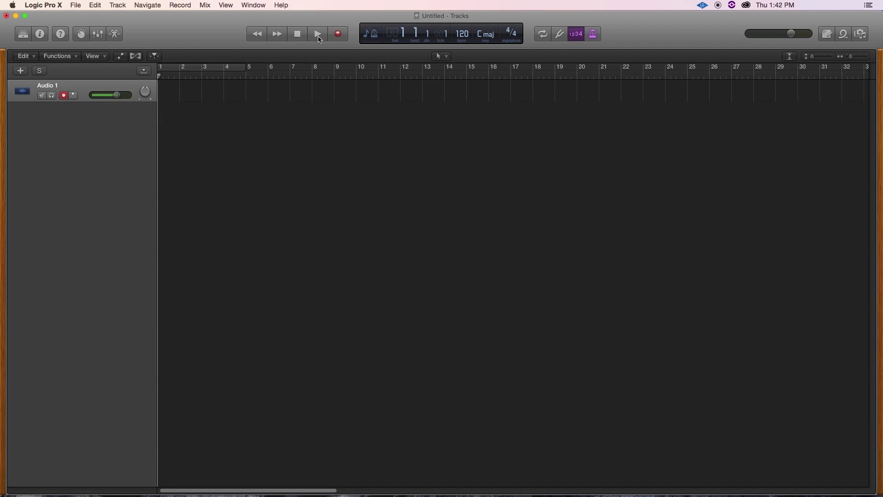
- Test Rewind, Play and Stop, leaving the playhead back at bar 1
left_click(277, 35)
left_click(254, 37)
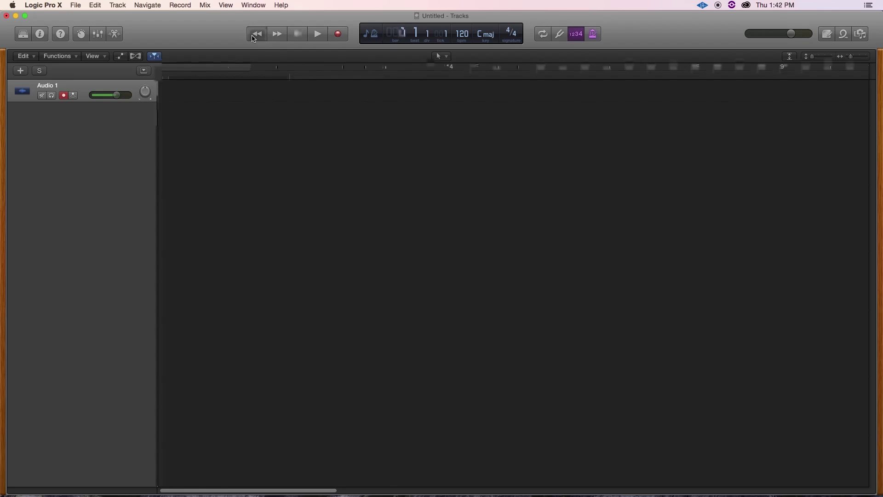
left_click(296, 36)
left_click(302, 37)
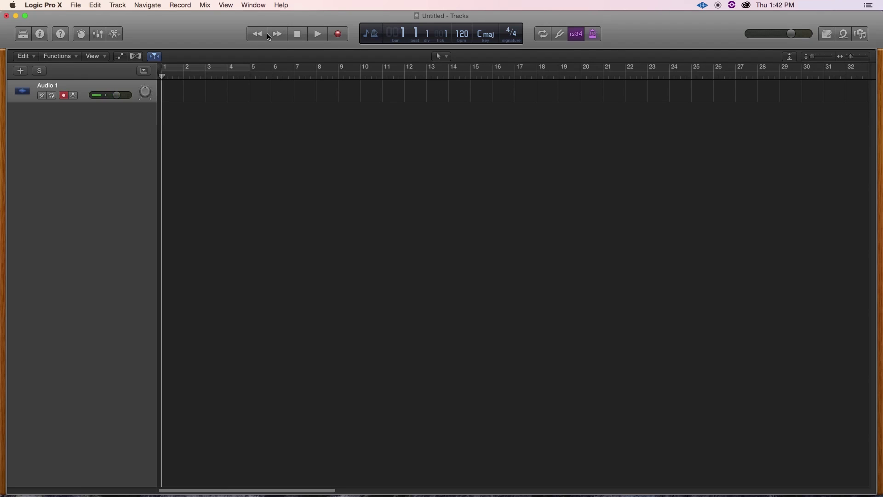
left_click(321, 36)
left_click(298, 34)
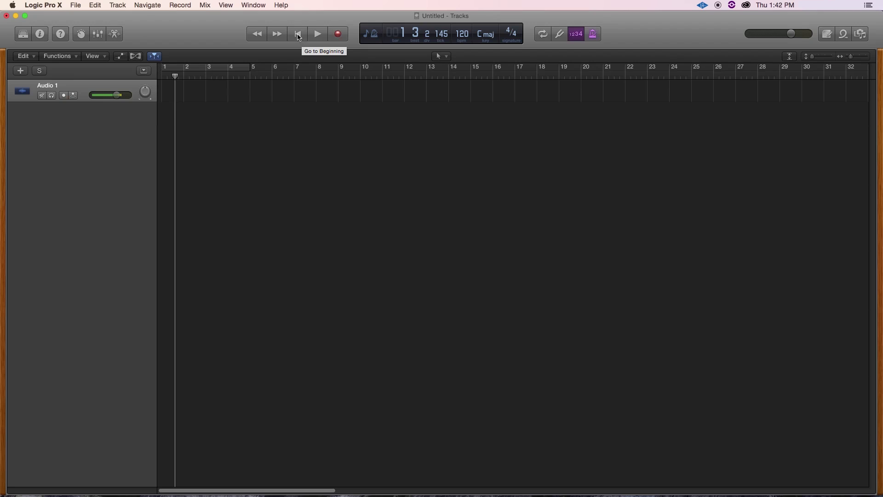
left_click(298, 34)
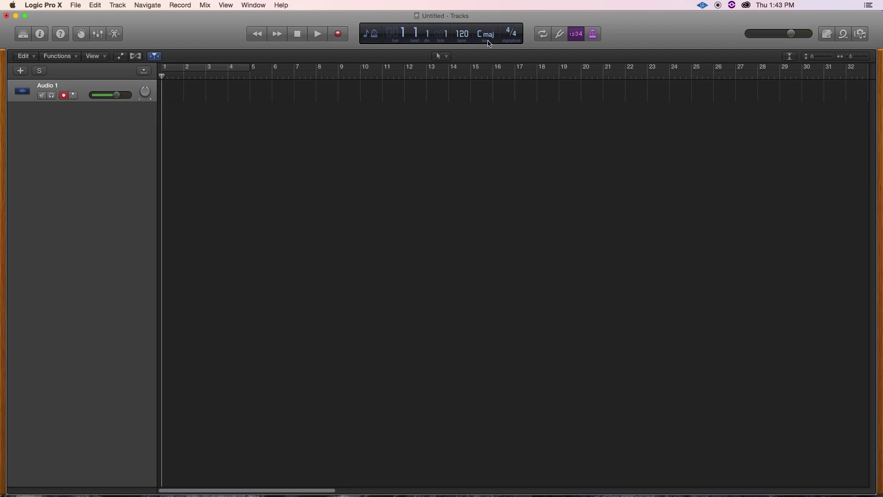
left_click(375, 36)
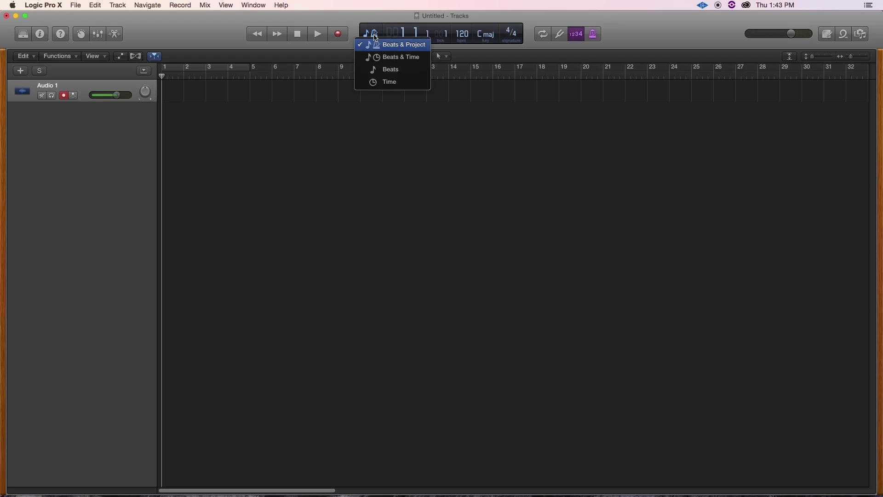
left_click(389, 58)
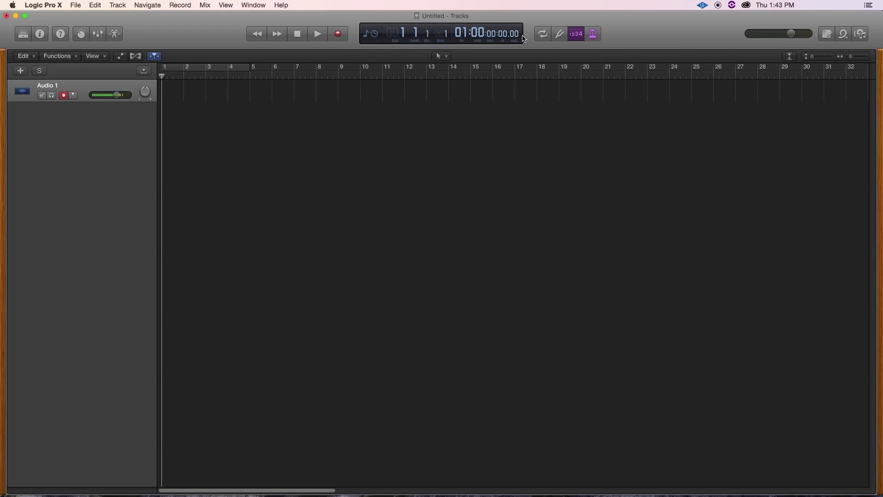
left_click(371, 33)
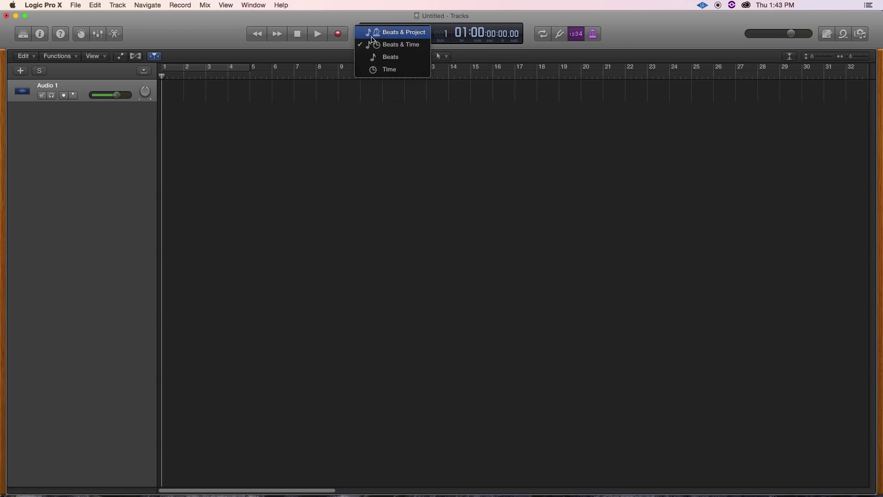
left_click(380, 60)
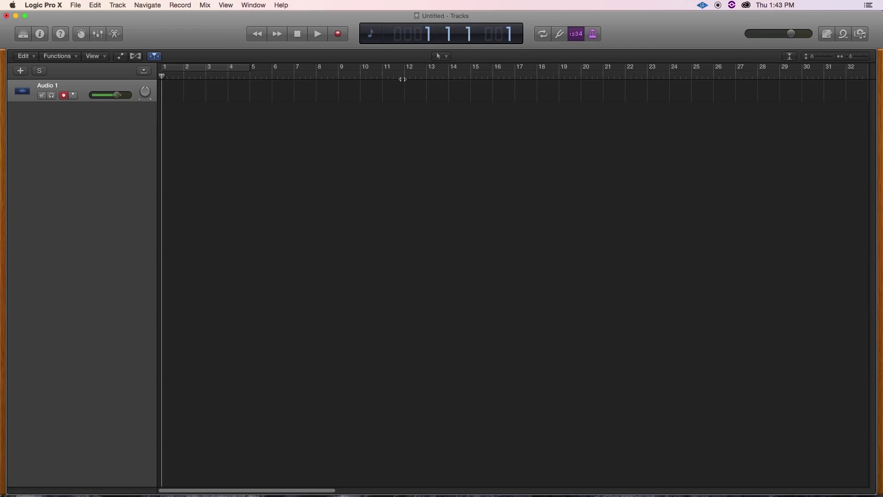
left_click(370, 34)
left_click(386, 55)
left_click(371, 33)
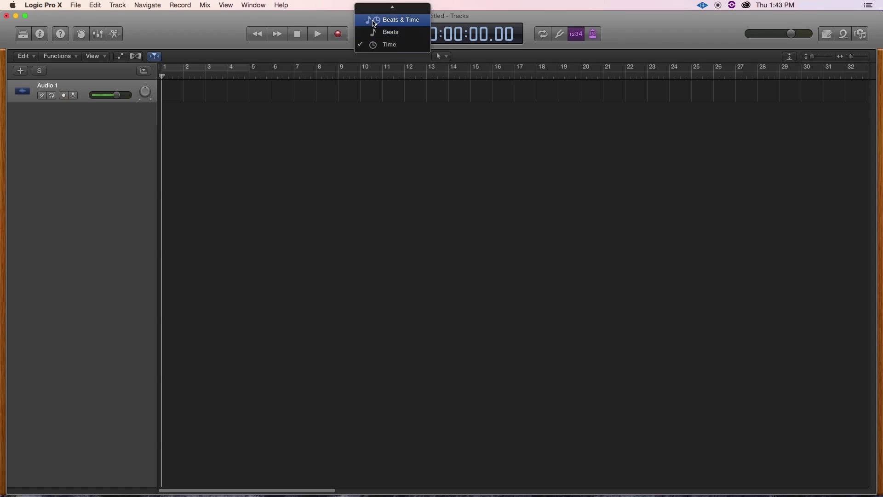
left_click(377, 10)
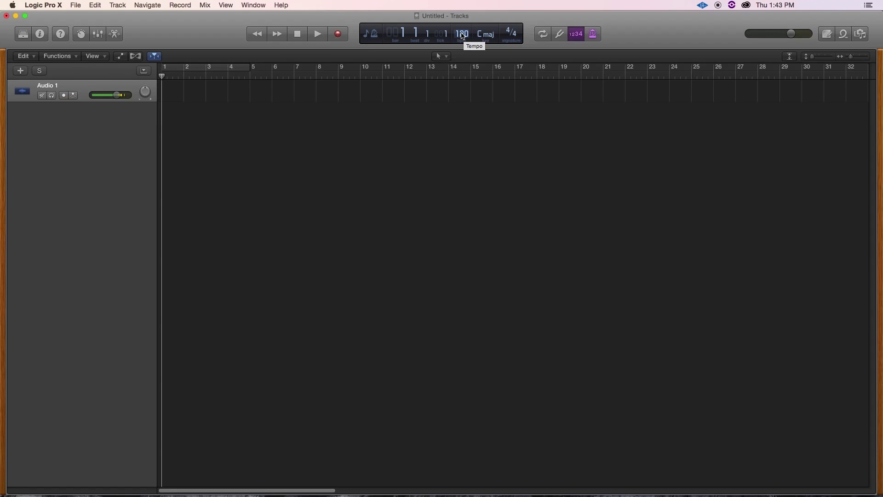
mouse_move(463, 36)
left_mouse_down()
mouse_move(464, 64)
mouse_move(464, 32)
left_mouse_up()
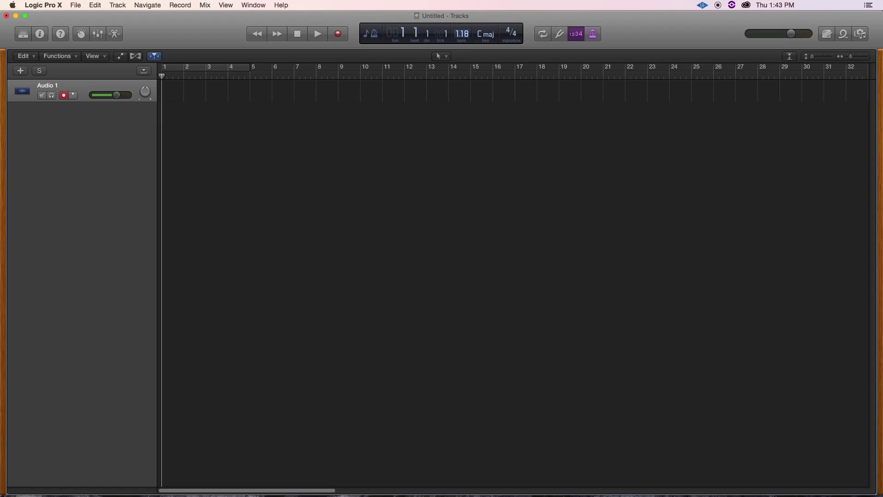
double_click(460, 35)
type("120")
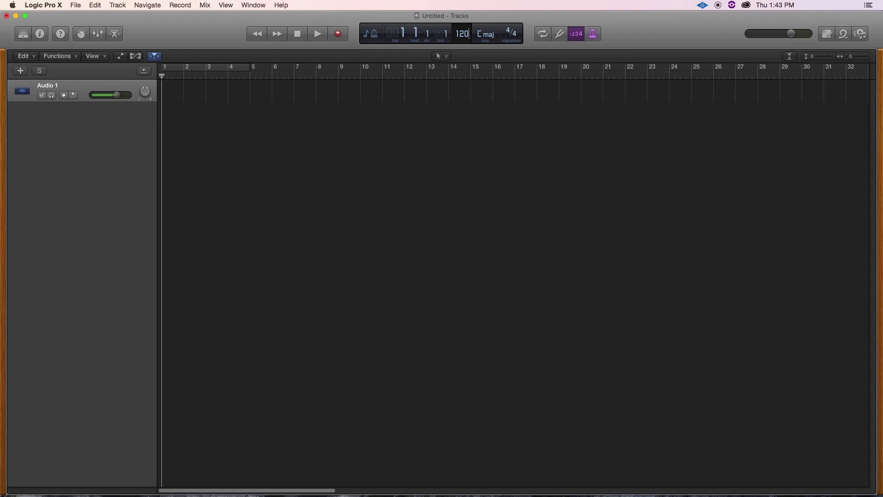
key("Return")
left_click(486, 37)
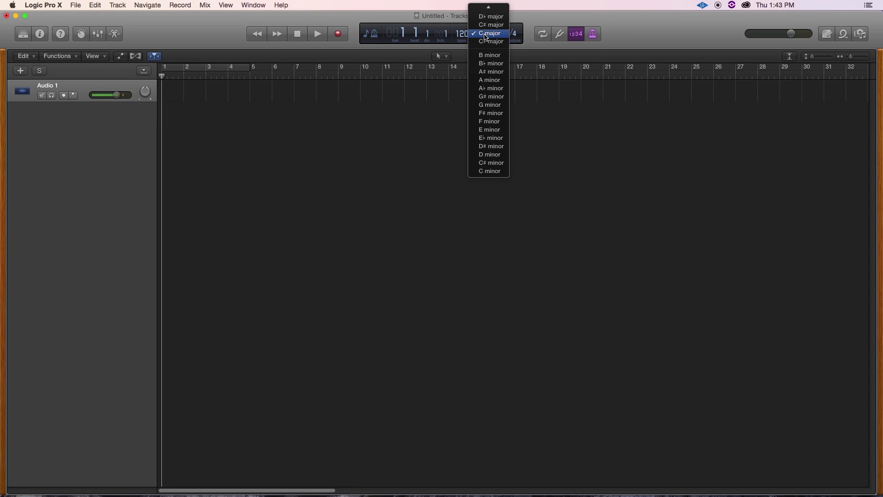
left_click(486, 37)
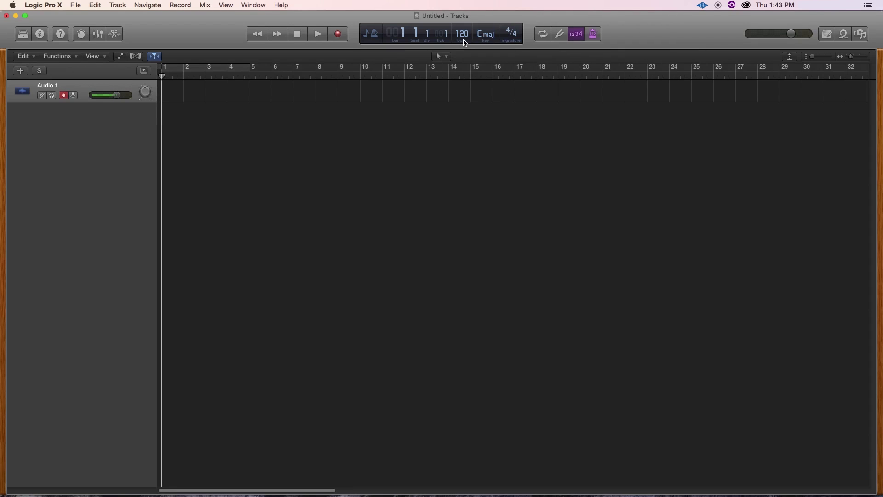
left_click(515, 36)
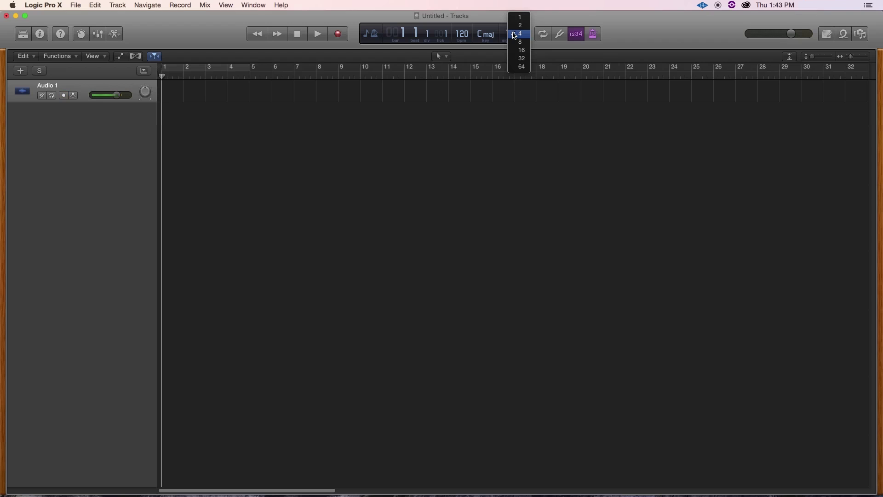
left_click(515, 34)
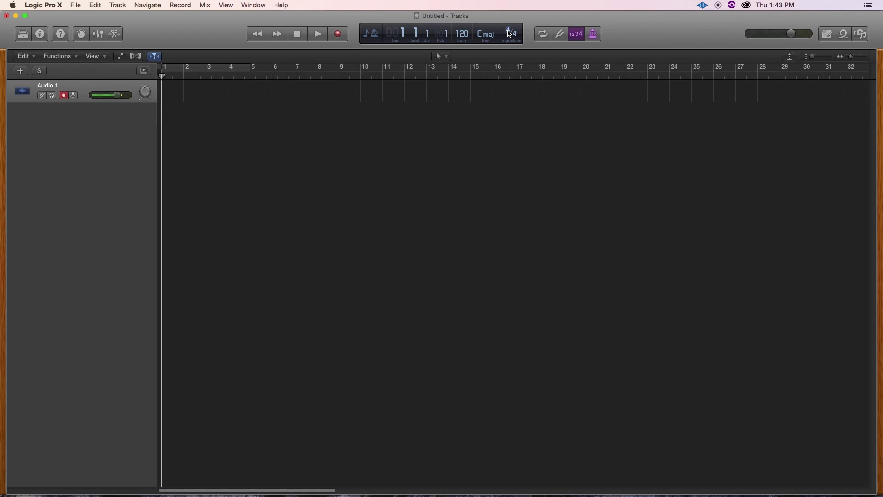
left_click(508, 31)
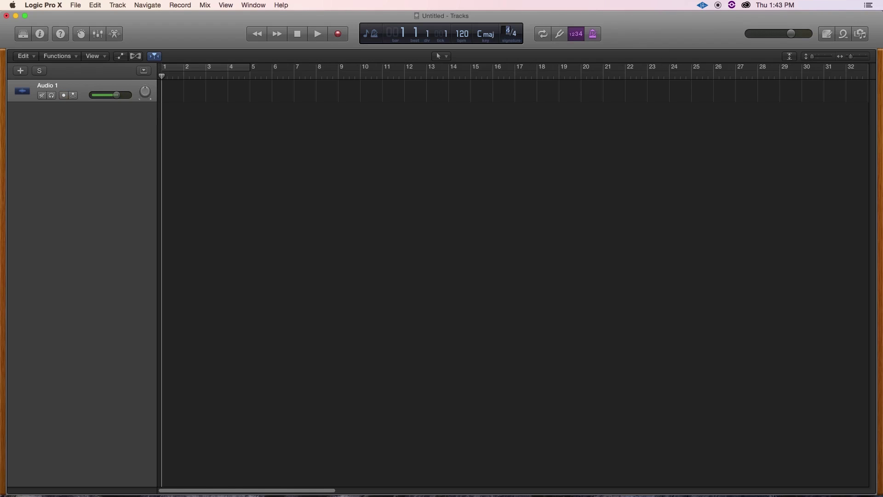
left_click(507, 32)
left_click(505, 31)
type("6")
left_click(514, 36)
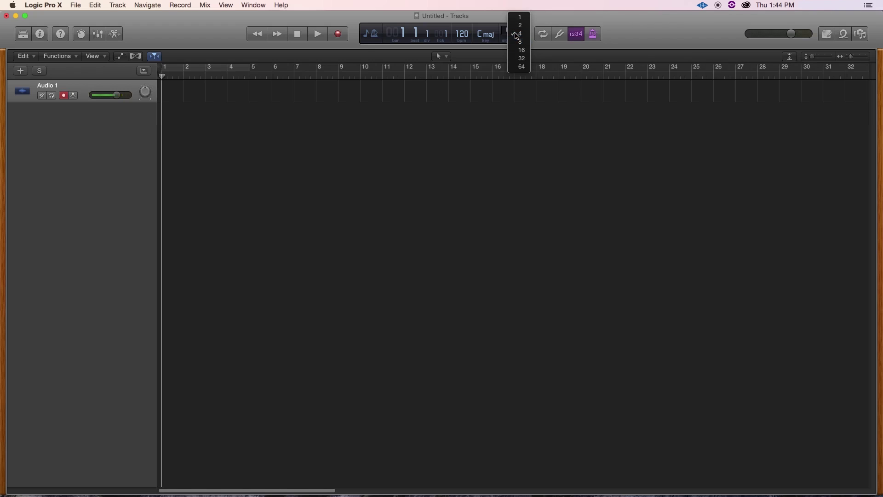
left_click(521, 42)
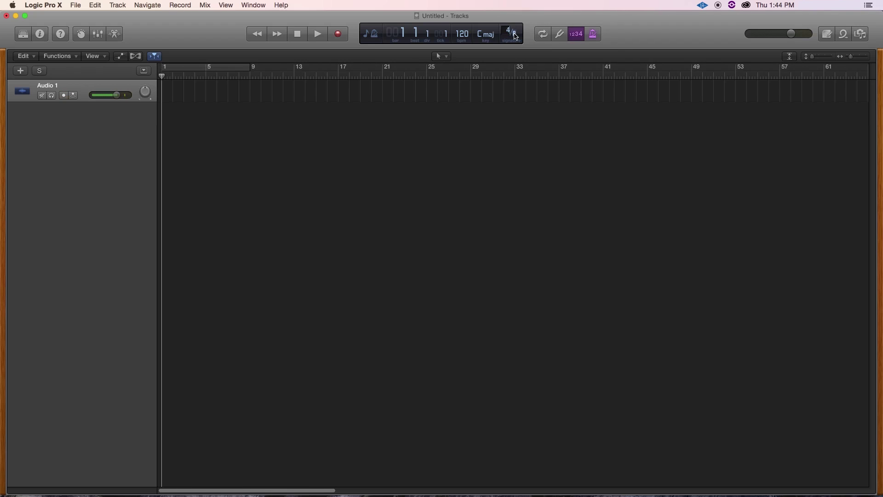
left_click(508, 32)
left_click(519, 27)
left_click_drag(519, 27, 507, 32)
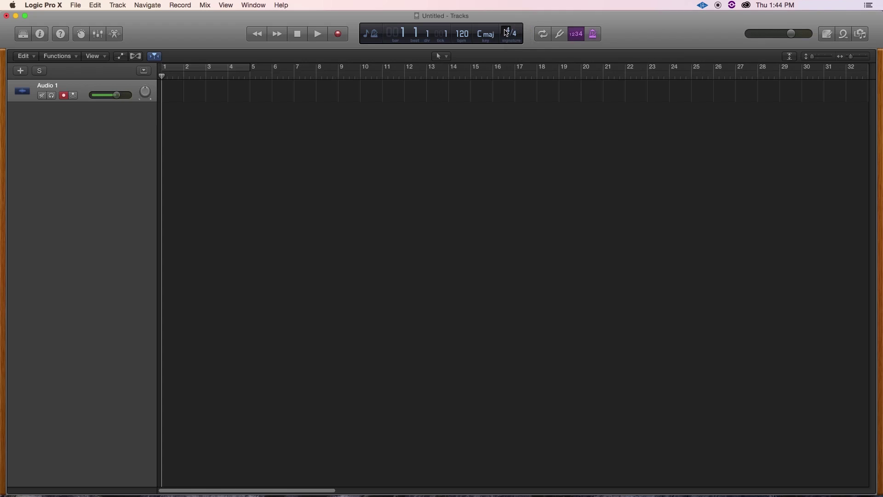
- Set a cycle range from bar 1 to bar 4, leaving cycle mode switched off
left_click(543, 35)
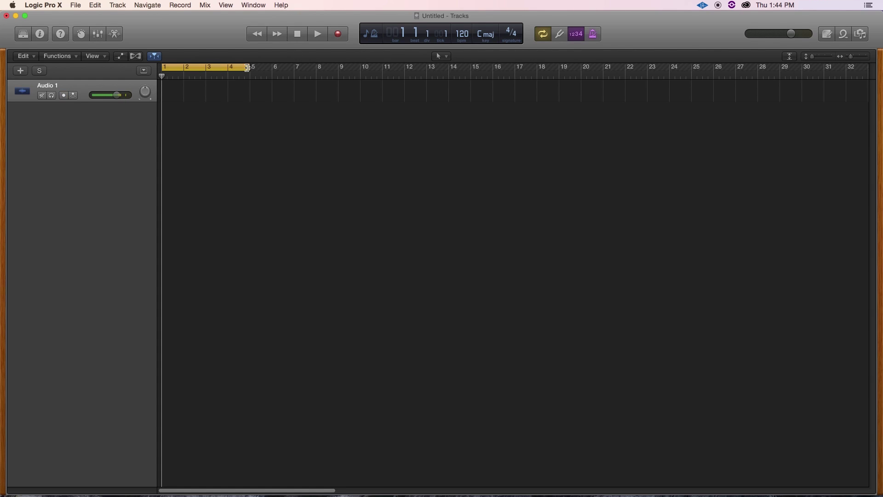
left_click_drag(249, 67, 219, 76)
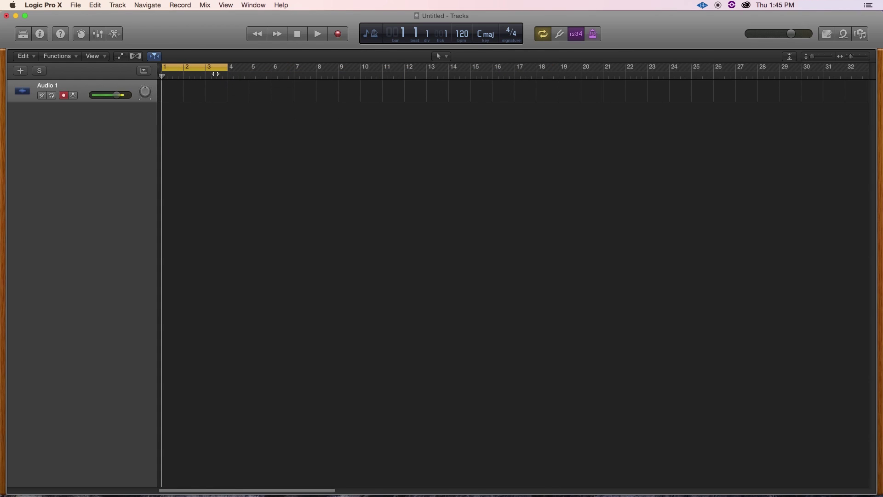
left_click(181, 68)
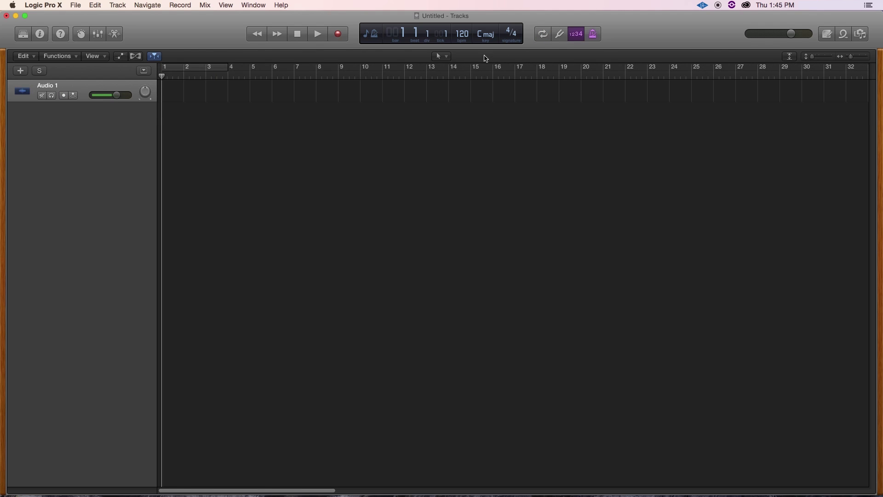
- Open the tuner and close it again
left_click(560, 35)
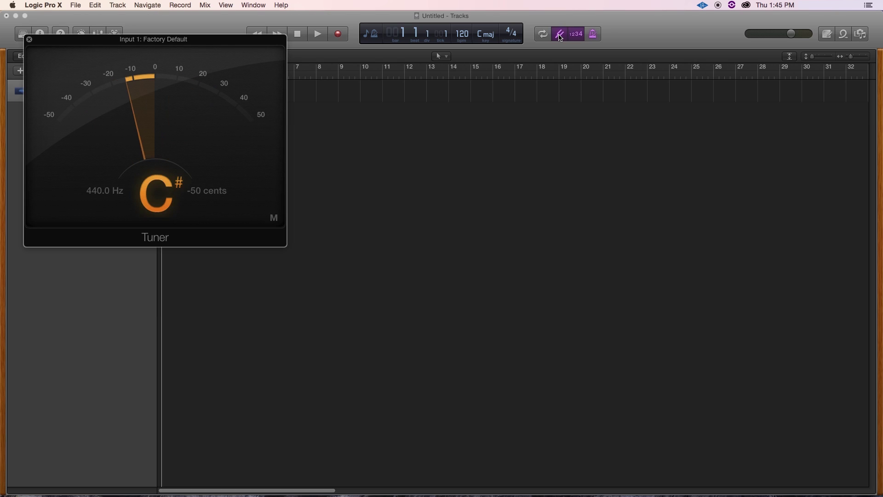
left_click(560, 35)
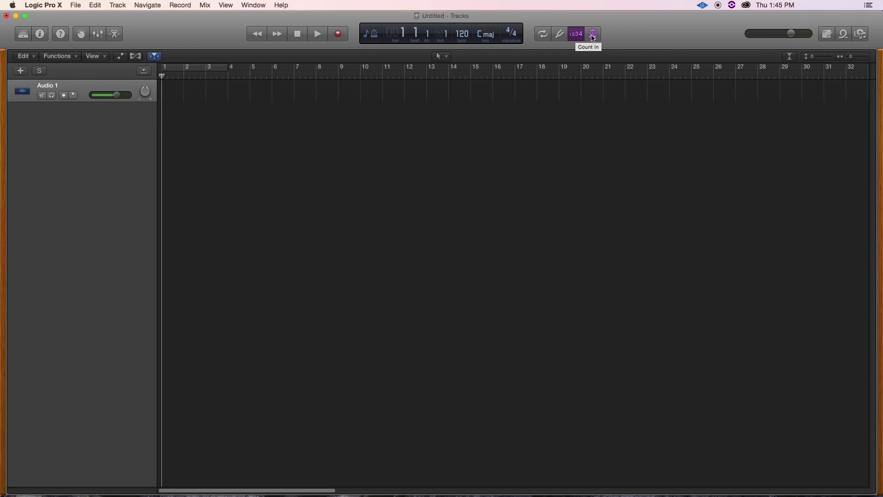
- Turn on the metronome click and disarm Audio 1 with Alt+R
left_click(594, 37)
left_click(594, 36)
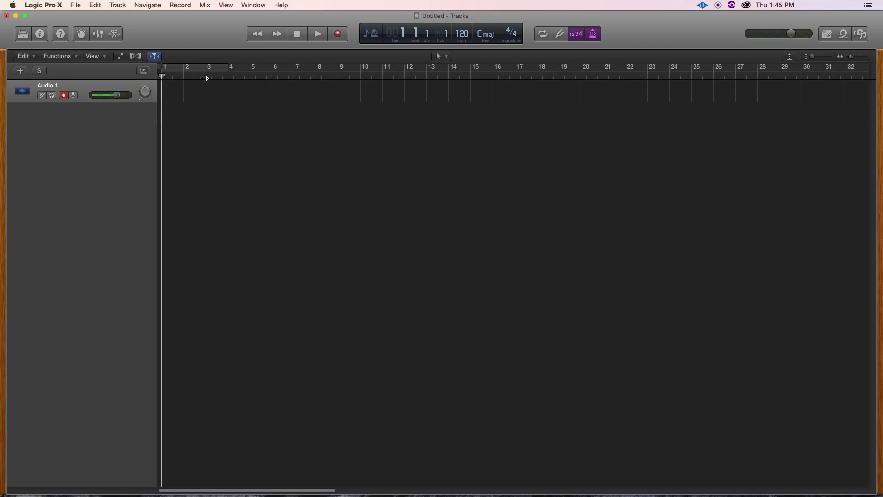
key("alt+r")
left_click(40, 34)
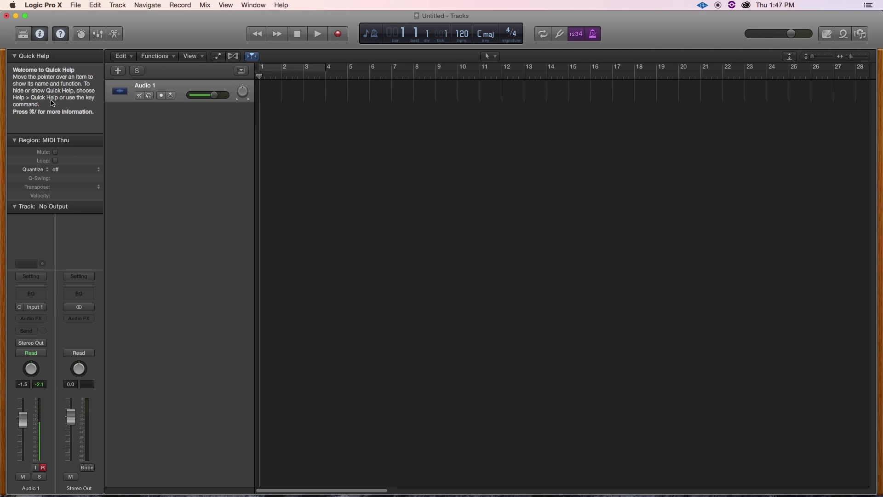
left_click(40, 33)
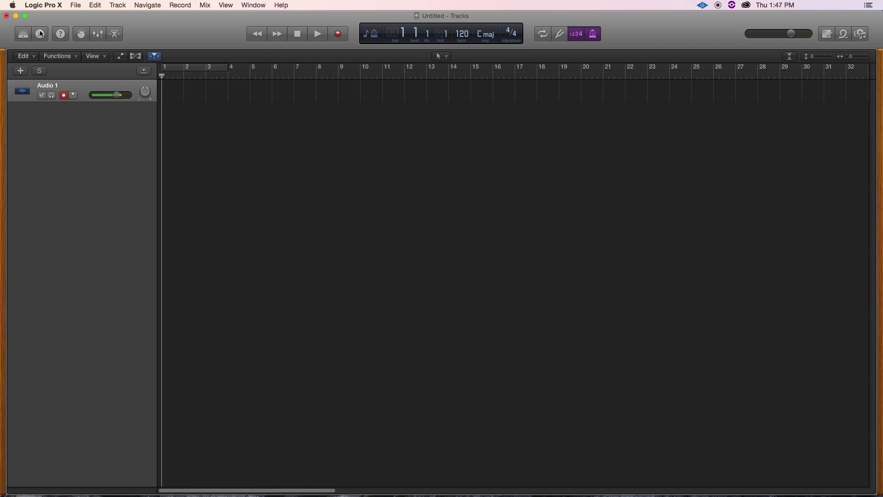
- Turn on Audio 1's input monitoring, then show and hide its automation lane
left_click(74, 96)
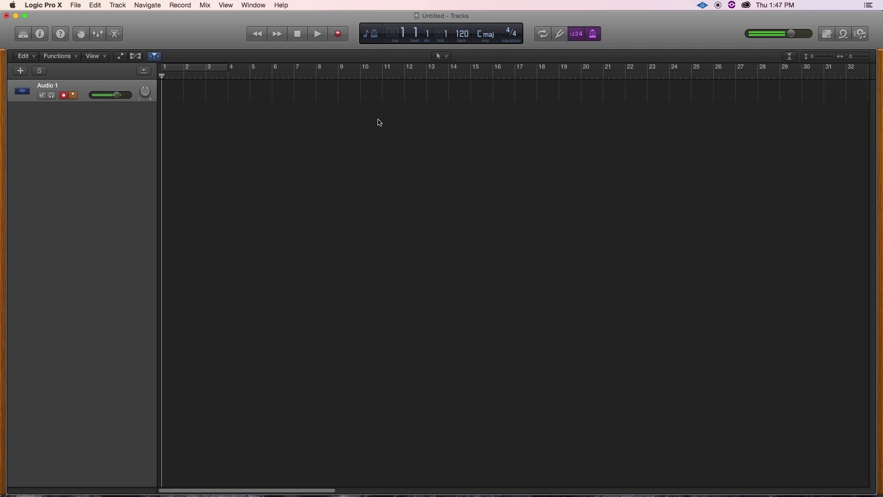
key("a")
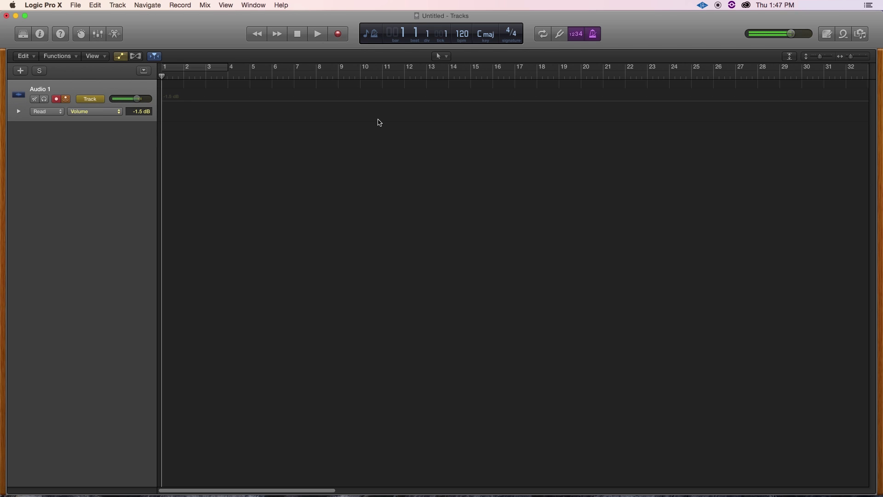
key("a")
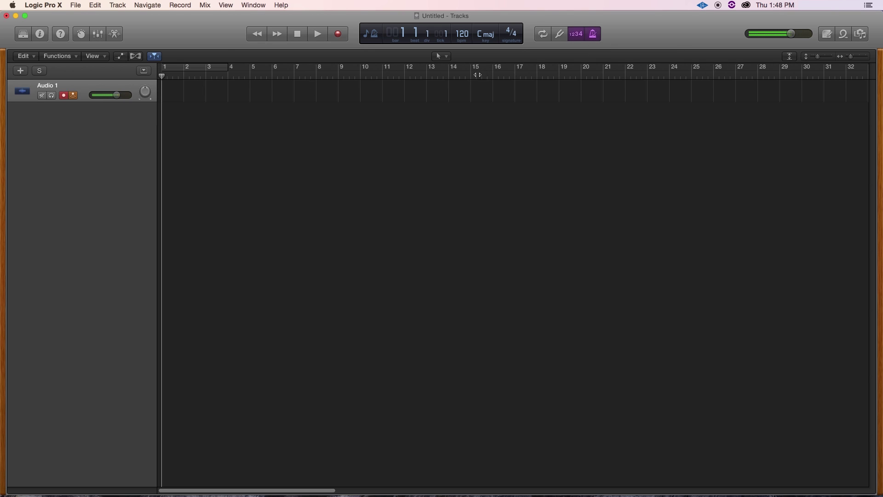
- Record a spoken take on Audio 1 and stop, creating Untitled_1#01 over bars 1–9
left_click(341, 37)
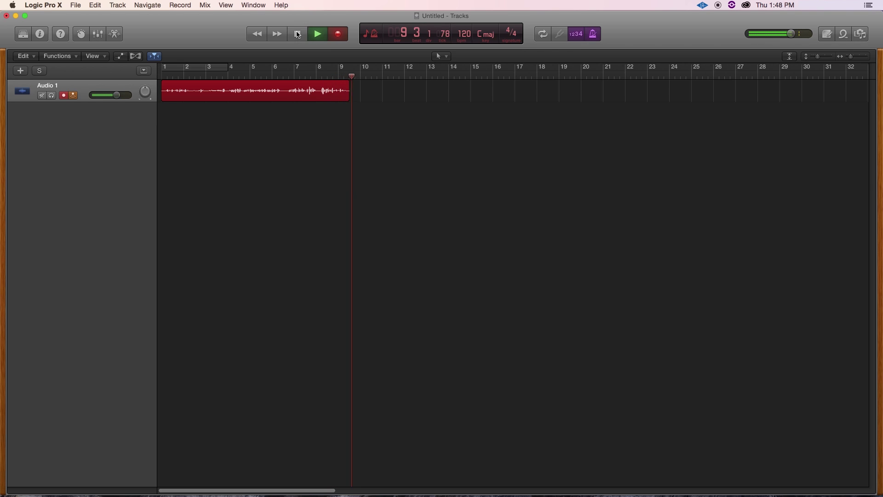
left_click(298, 35)
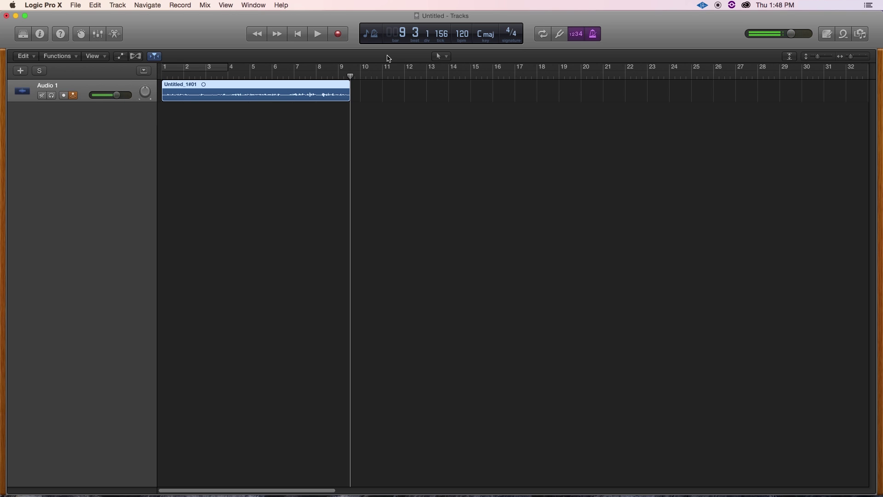
- Return the playhead to the beginning and switch off Input Monitoring on Audio 1
key("Return")
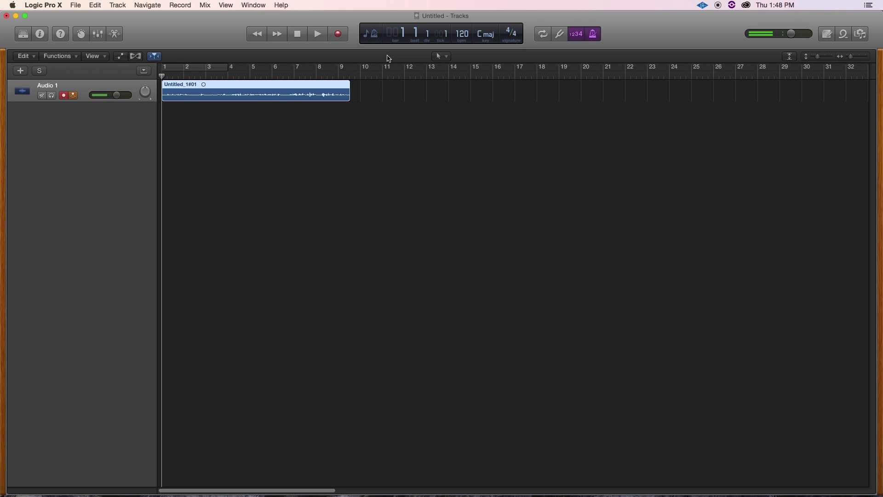
left_click(347, 77)
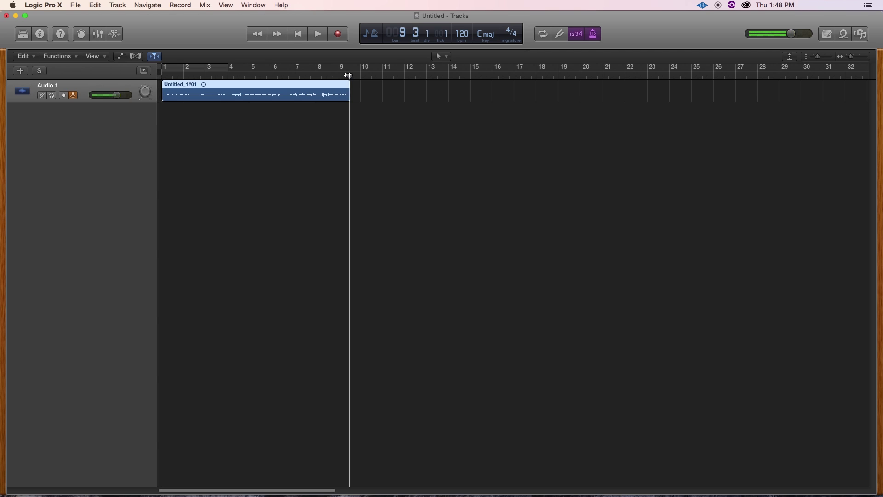
left_click(300, 35)
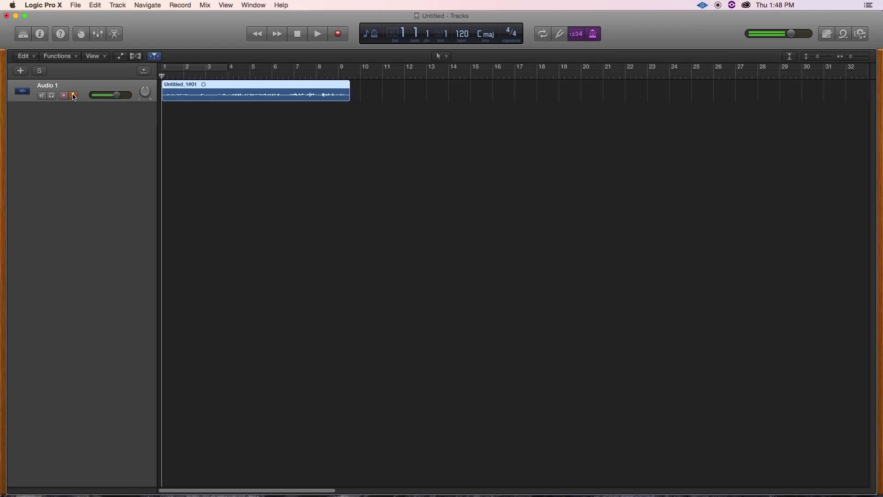
left_click(73, 96)
- Lower Audio 1's volume to about -4.4 dB, playing the take back to check
left_click(115, 97)
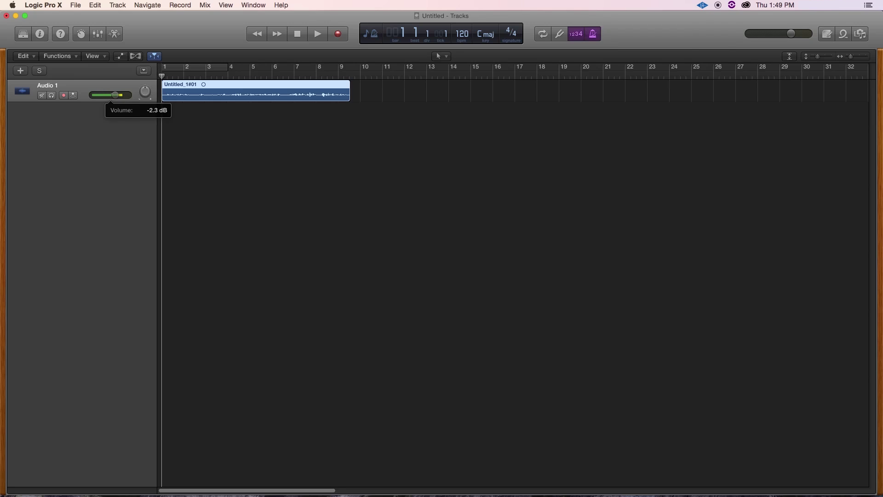
left_click_drag(110, 95, 96, 98)
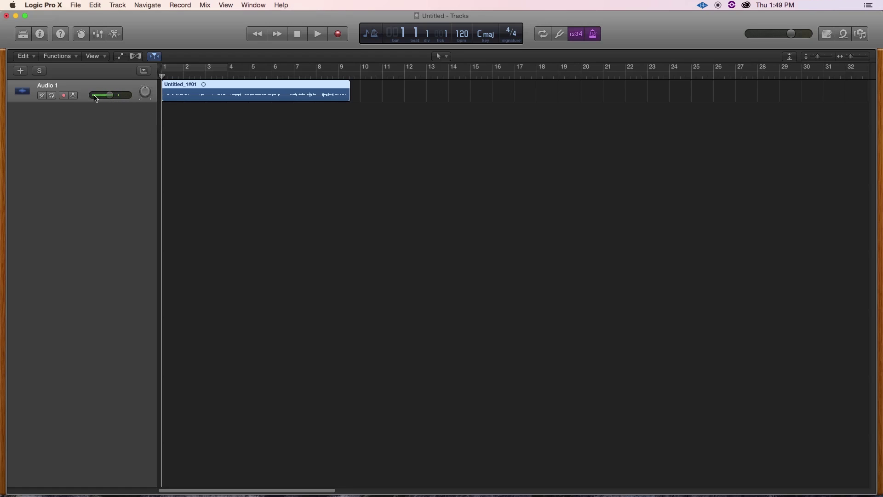
key("space")
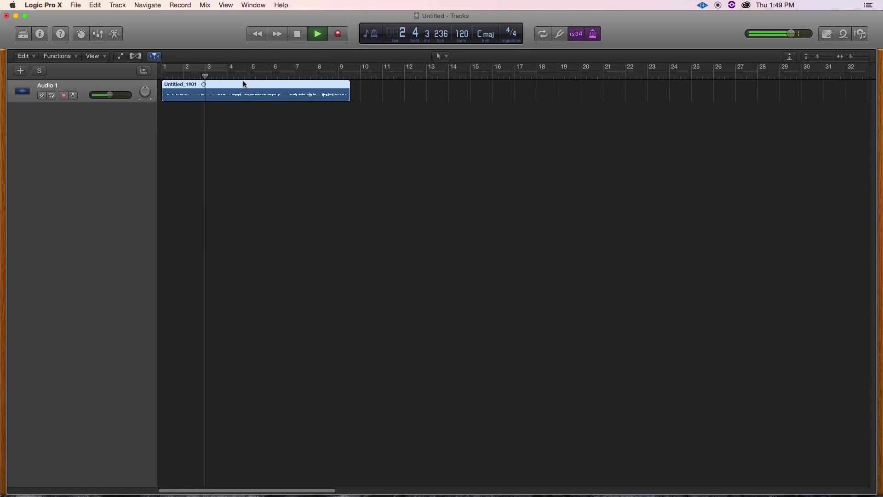
key("space")
left_click_drag(112, 96, 113, 95)
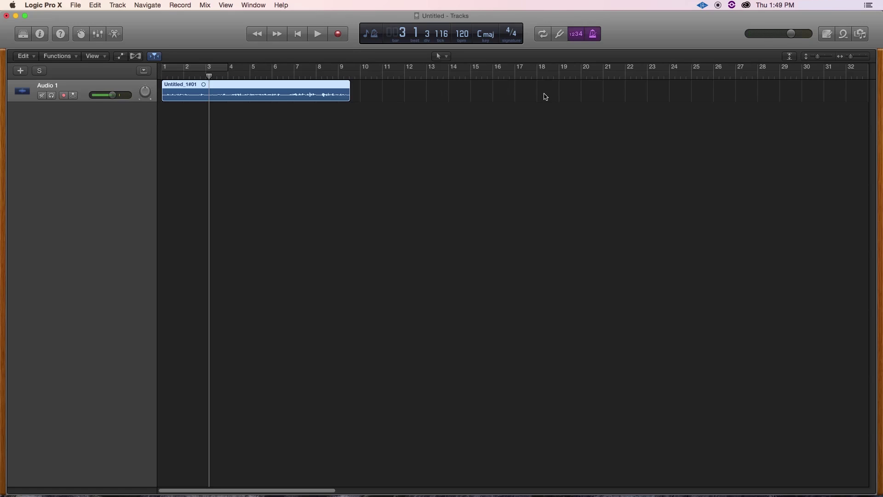
- Show the Inspector with Quick Help, rewind to the start, then hide it again
left_click(41, 37)
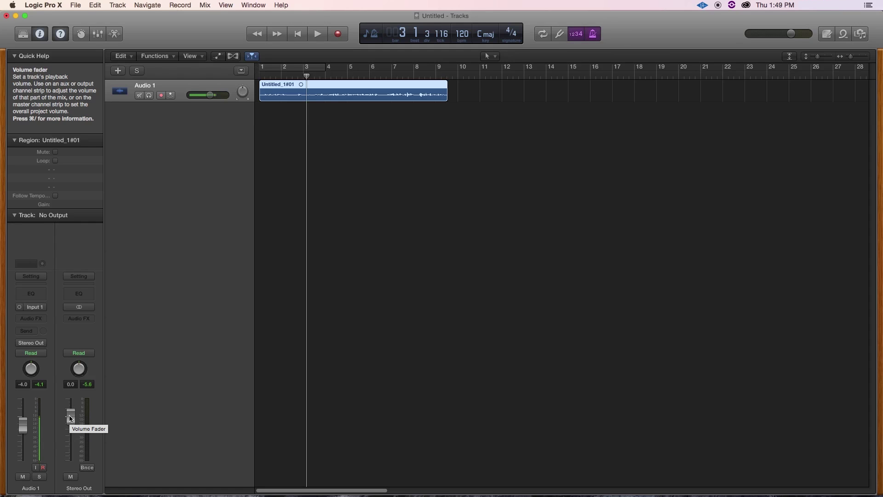
key("Return")
left_click(40, 33)
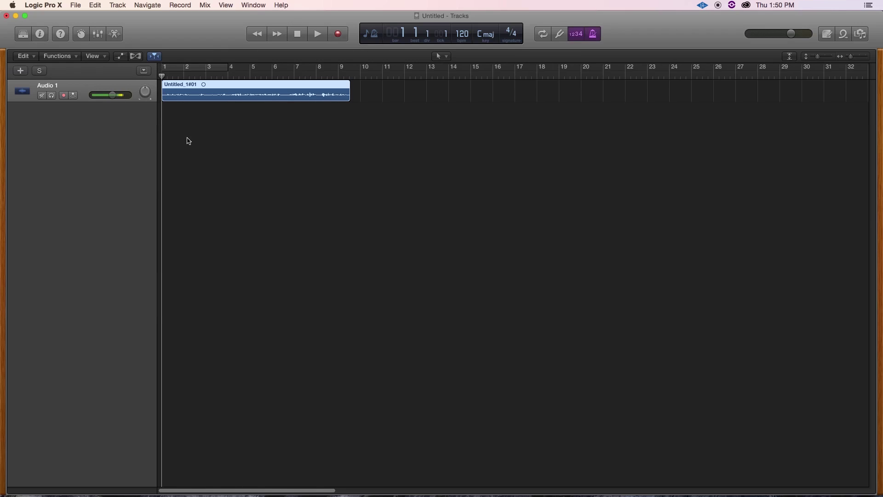
key("super+s")
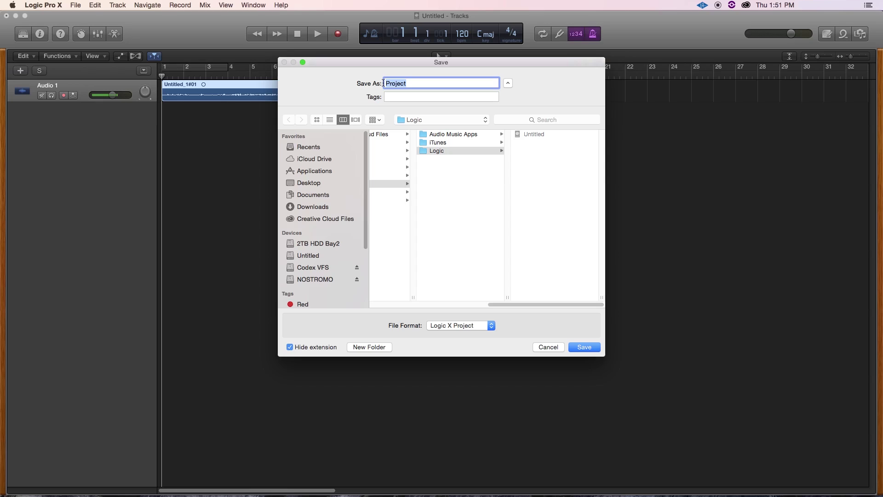
type("Logic Tutorial")
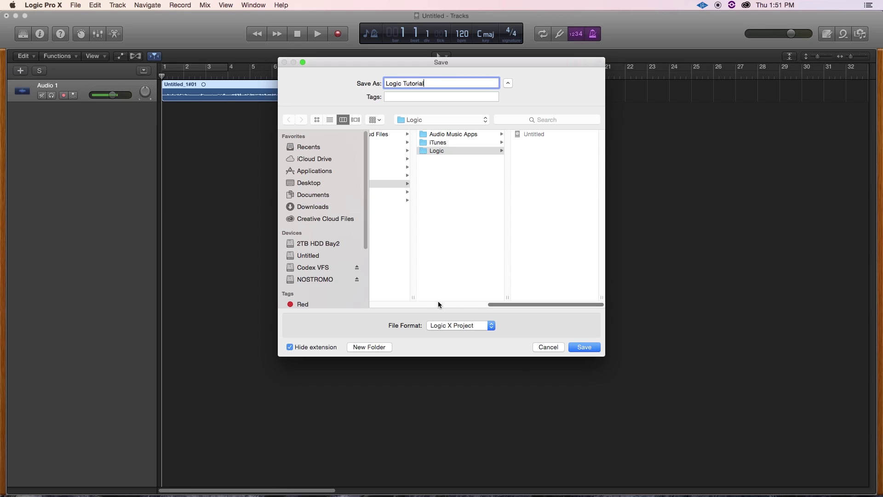
left_click(307, 281)
left_click(317, 186)
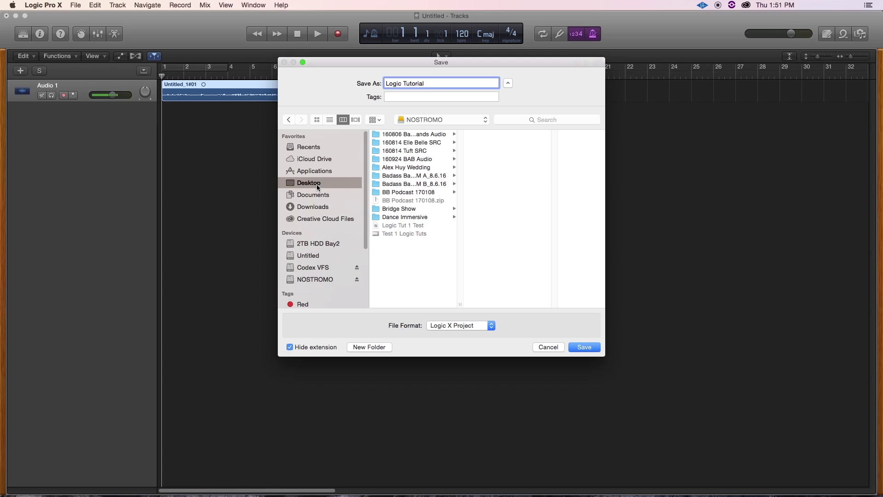
left_click(317, 196)
left_click(317, 183)
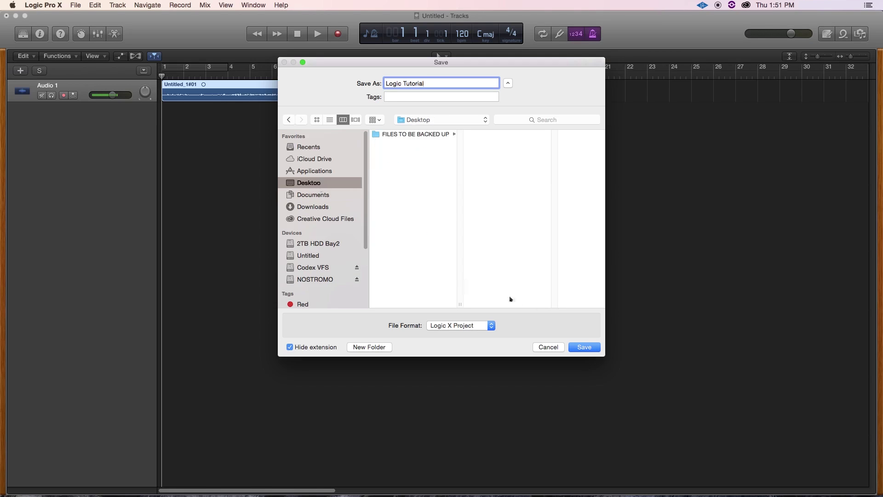
left_click(548, 347)
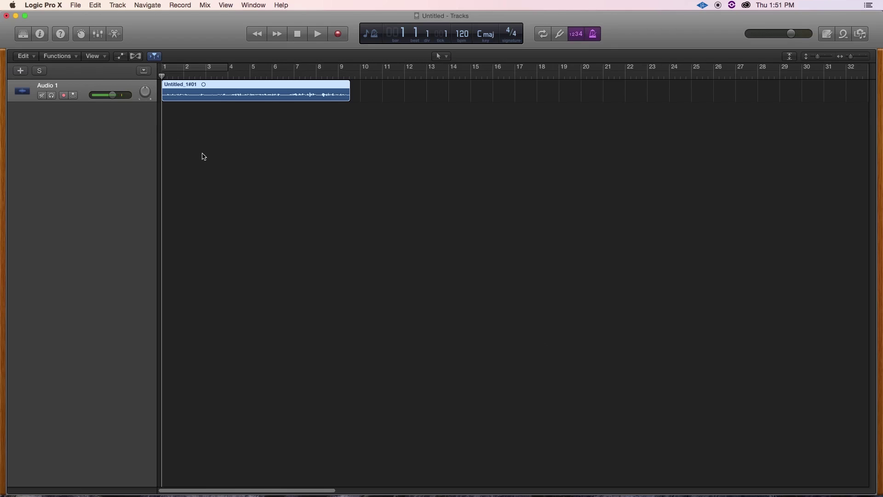